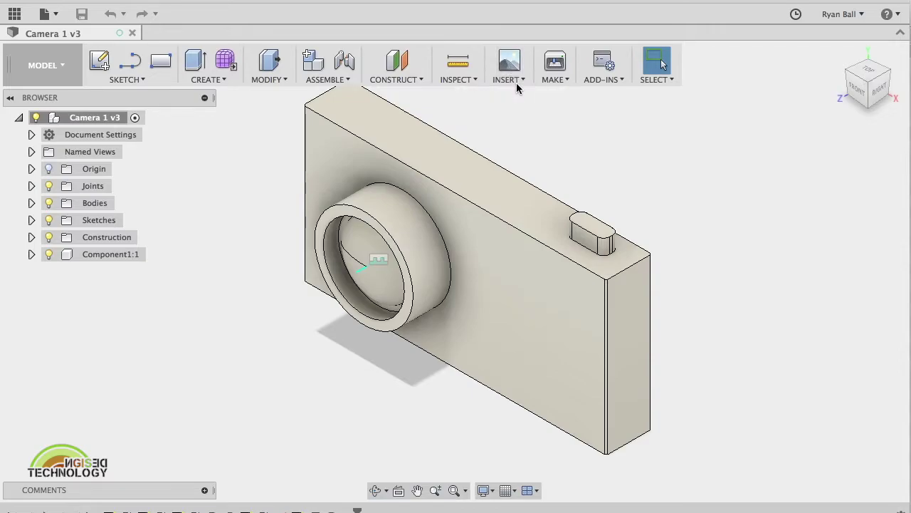
# - Place Canon logo.png from the Desktop as a decal on the camera's front face
pyautogui.click(517, 80)
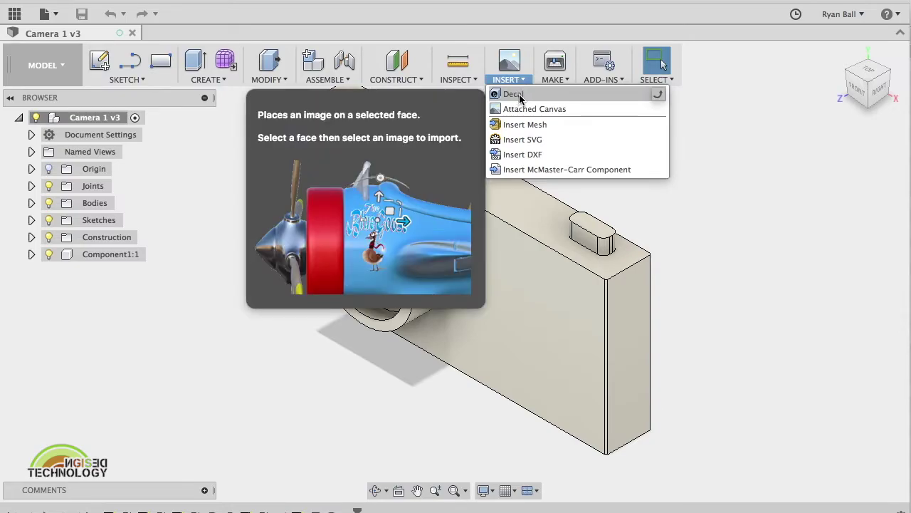
pyautogui.click(514, 95)
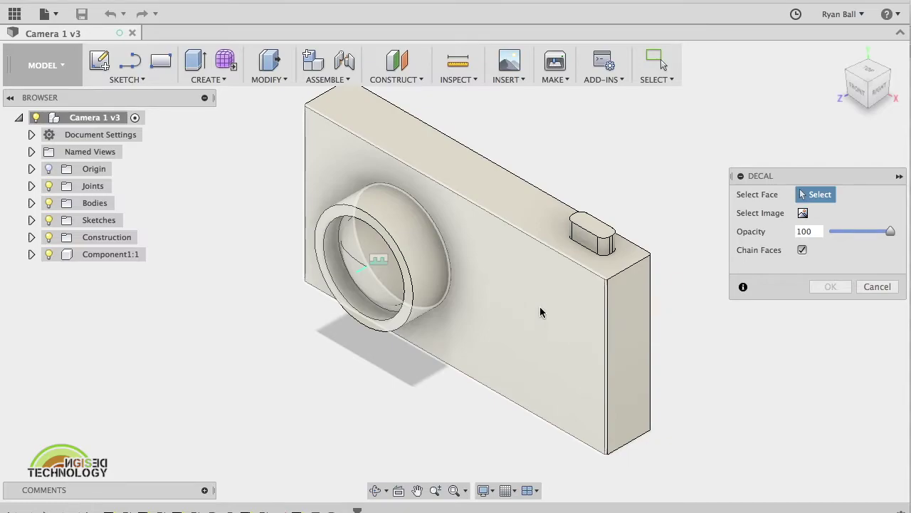
pyautogui.click(540, 310)
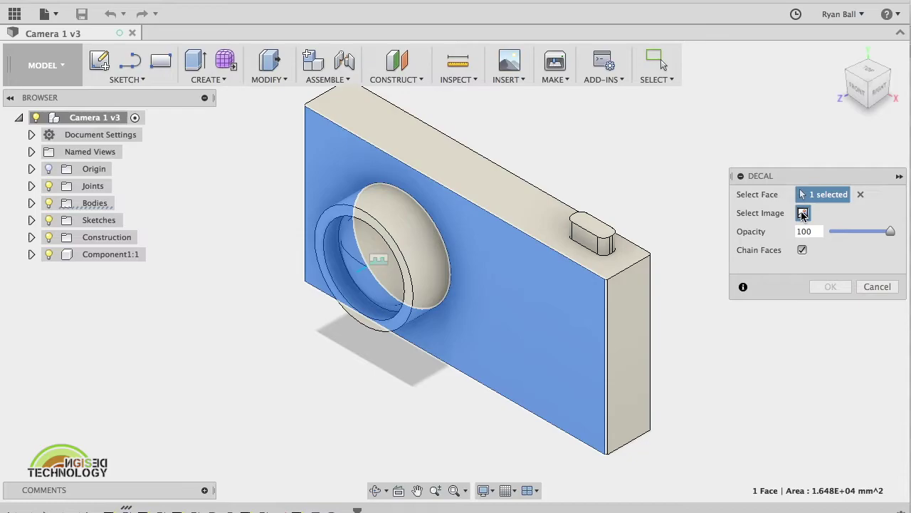
pyautogui.click(802, 214)
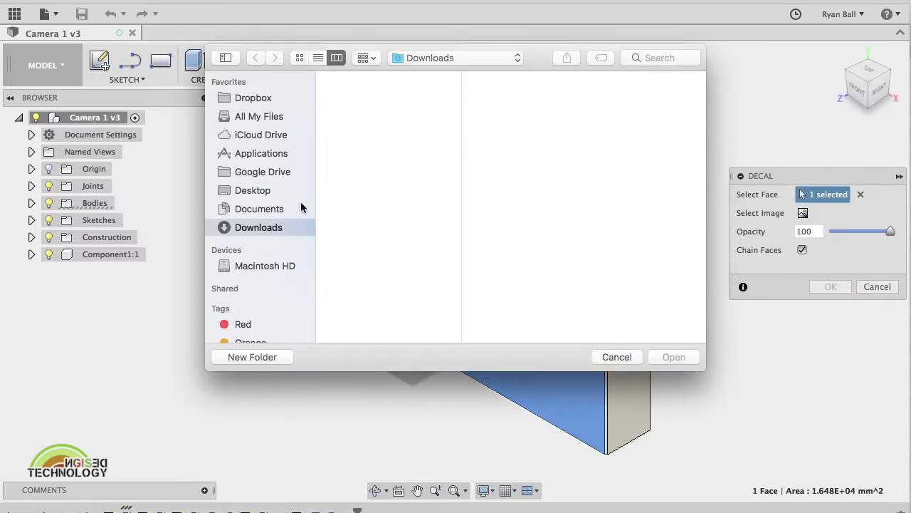
pyautogui.click(255, 191)
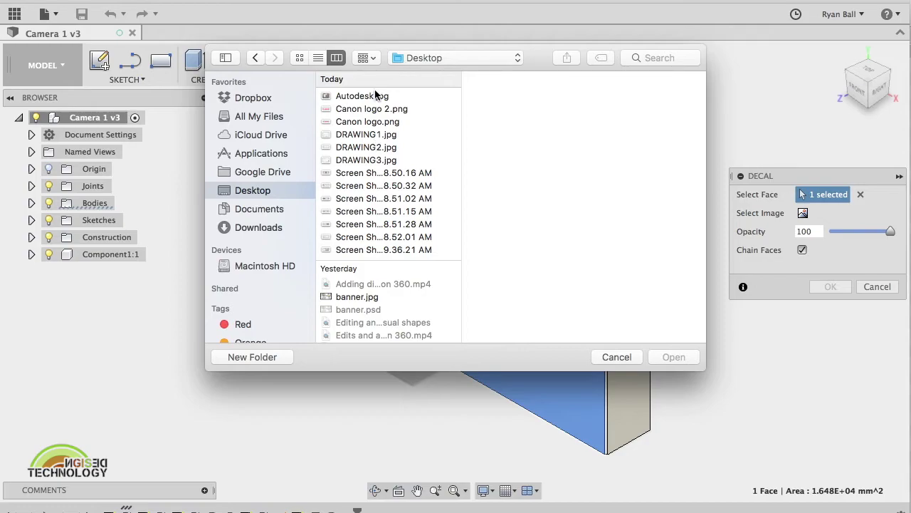
pyautogui.click(375, 124)
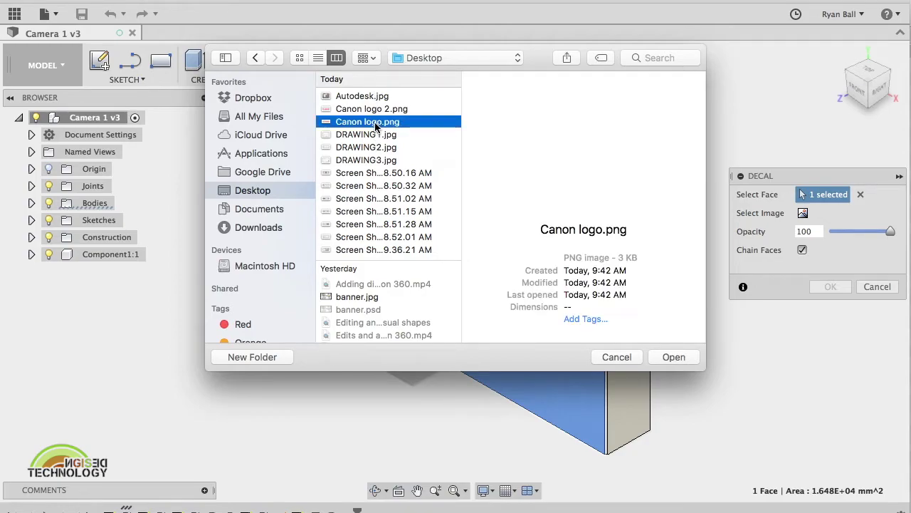
pyautogui.click(676, 357)
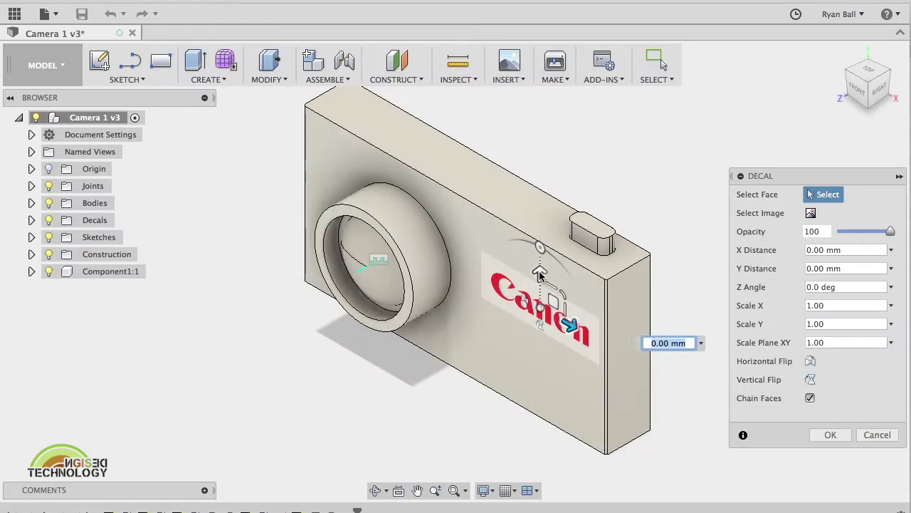
# - Move the Canon decal up about 4 mm, scale it uniformly to about 2.48 and rotate it about -4.7 degrees
pyautogui.moveTo(539, 274); pyautogui.dragTo(539, 264)
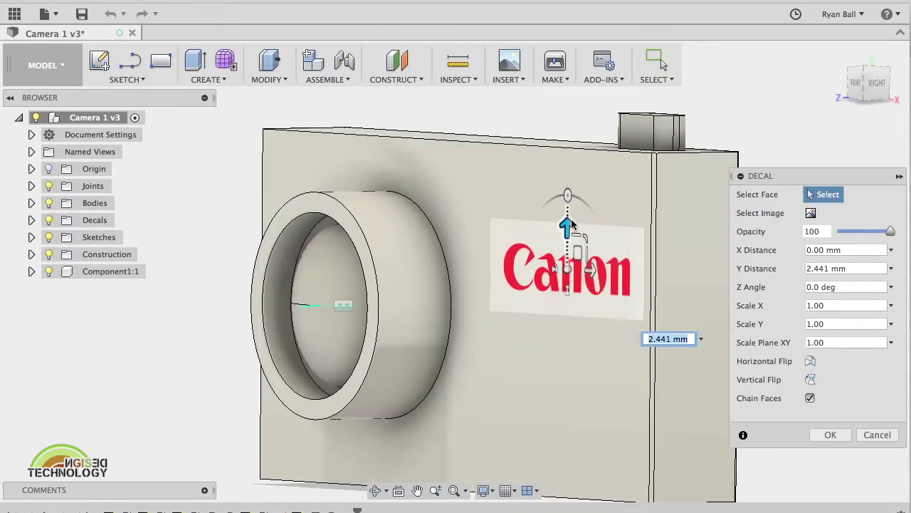
pyautogui.moveTo(568, 226)
pyautogui.mouseDown()
pyautogui.moveTo(566, 184)
pyautogui.moveTo(543, 212)
pyautogui.moveTo(569, 214)
pyautogui.moveTo(568, 245)
pyautogui.moveTo(569, 222)
pyautogui.mouseUp()
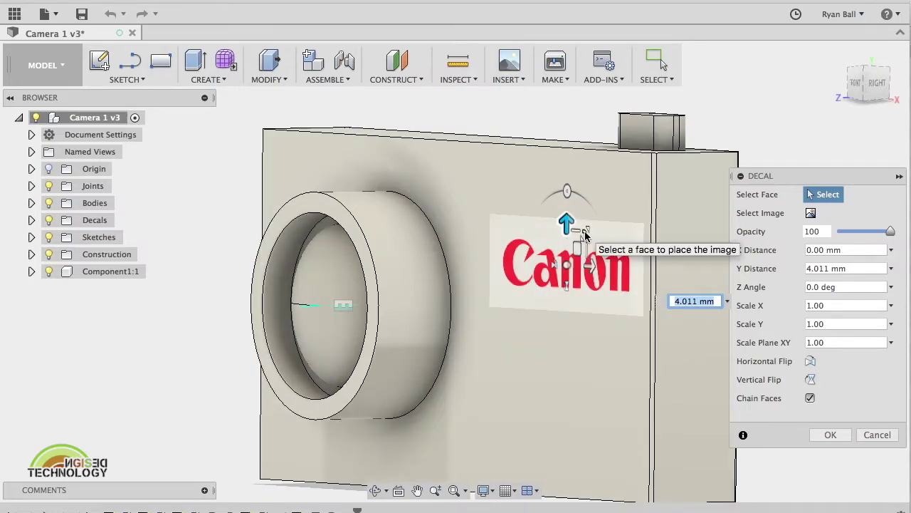
pyautogui.moveTo(585, 230); pyautogui.dragTo(659, 191)
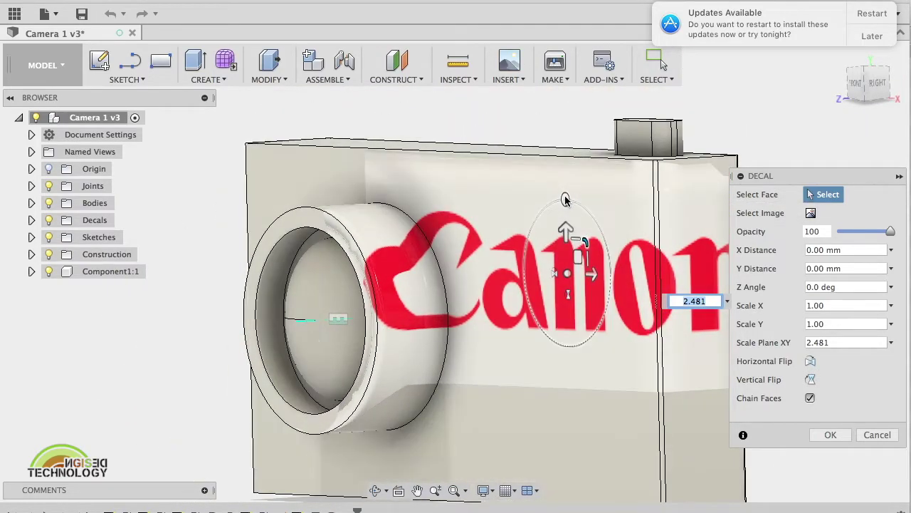
pyautogui.moveTo(565, 199); pyautogui.dragTo(573, 105)
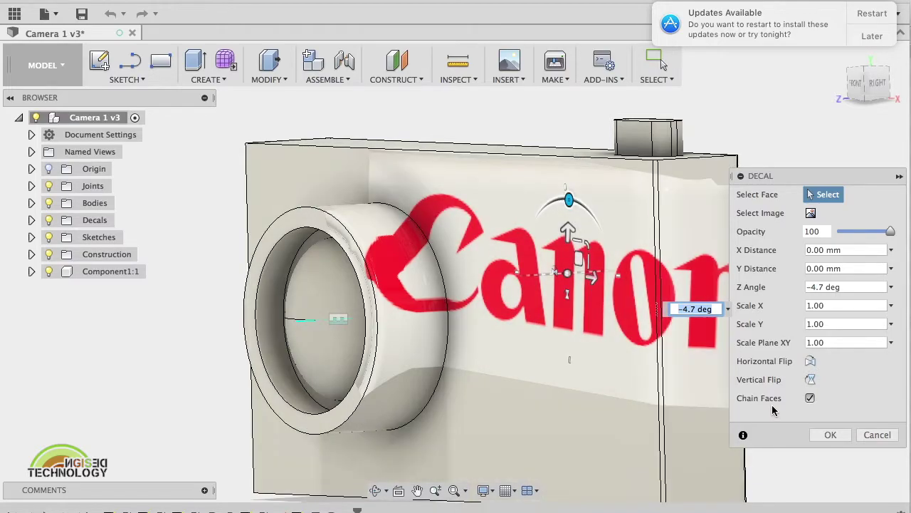
# - Toggle face chaining off and on again for the enlarged decal, and cancel the decal
pyautogui.click(810, 400)
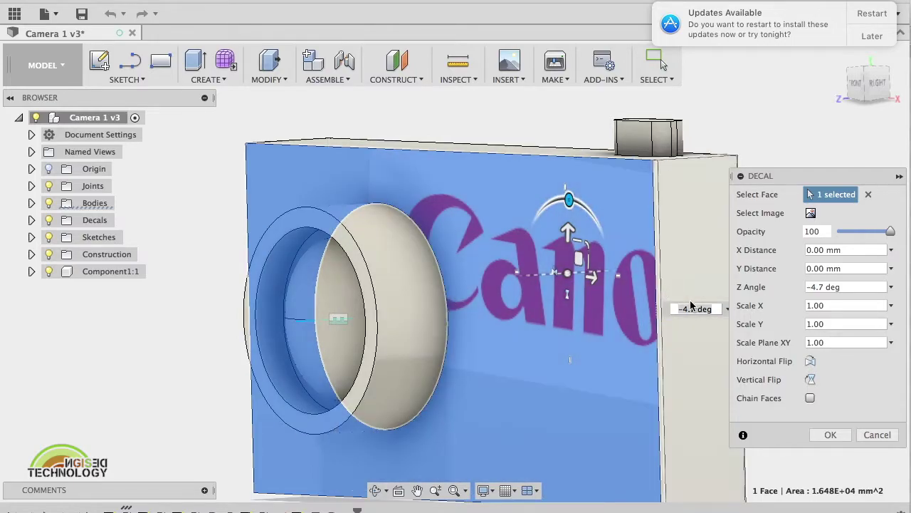
pyautogui.click(810, 398)
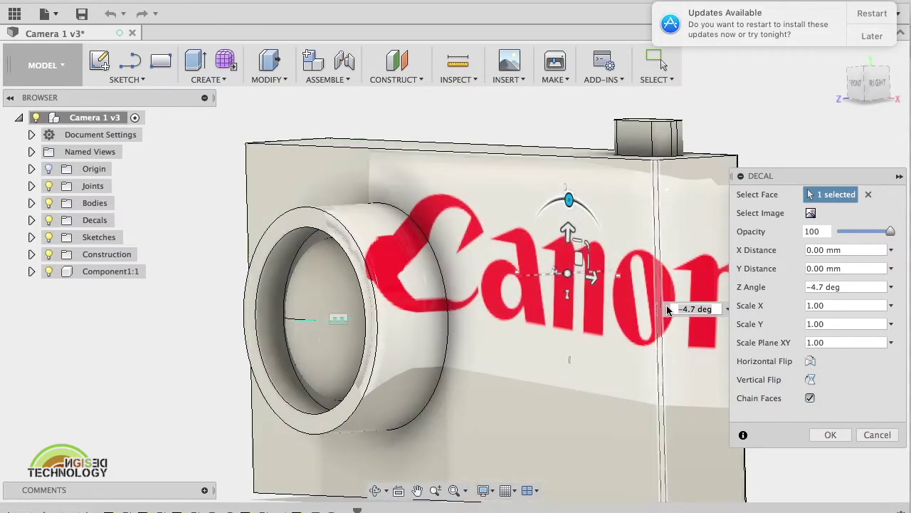
pyautogui.click(877, 435)
# - Switch to Chrome in a full-size window and search Google Images for "canon logo"
pyautogui.hotkey('ctrl', 'Up')
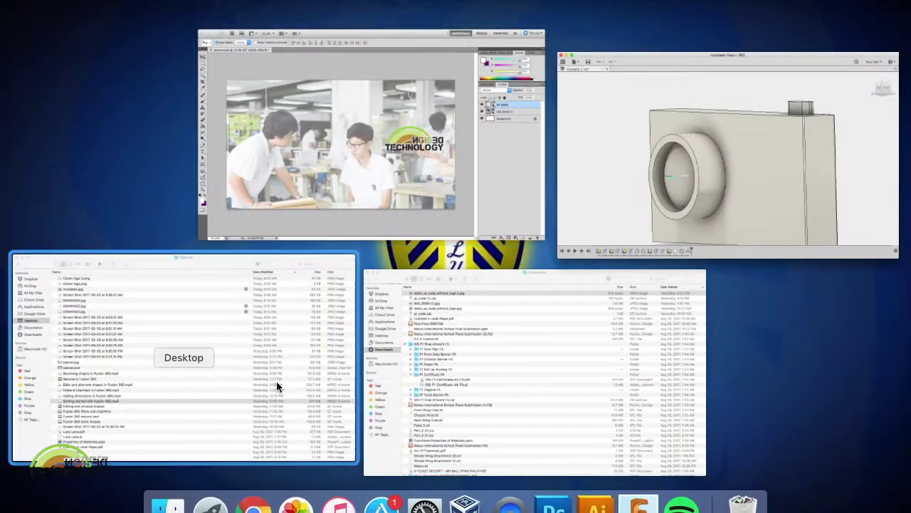
pyautogui.click(250, 506)
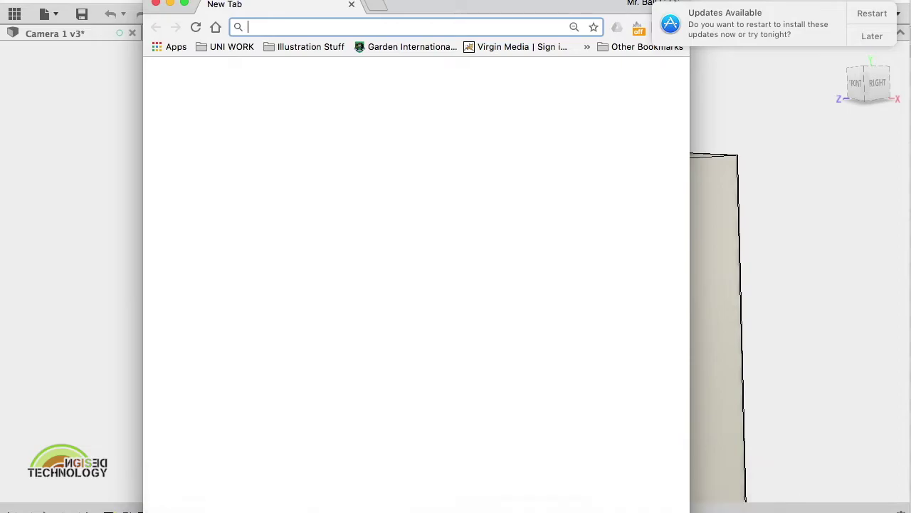
pyautogui.click(184, 4)
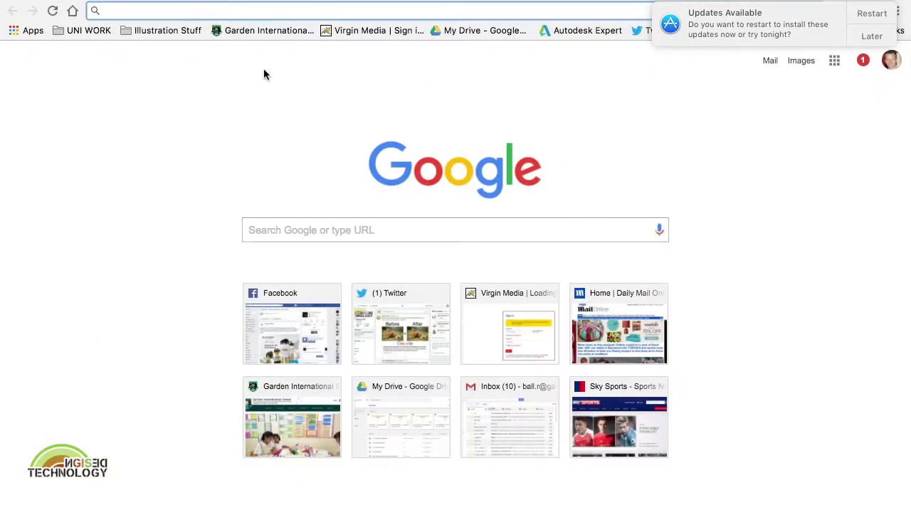
pyautogui.write('canon logo')
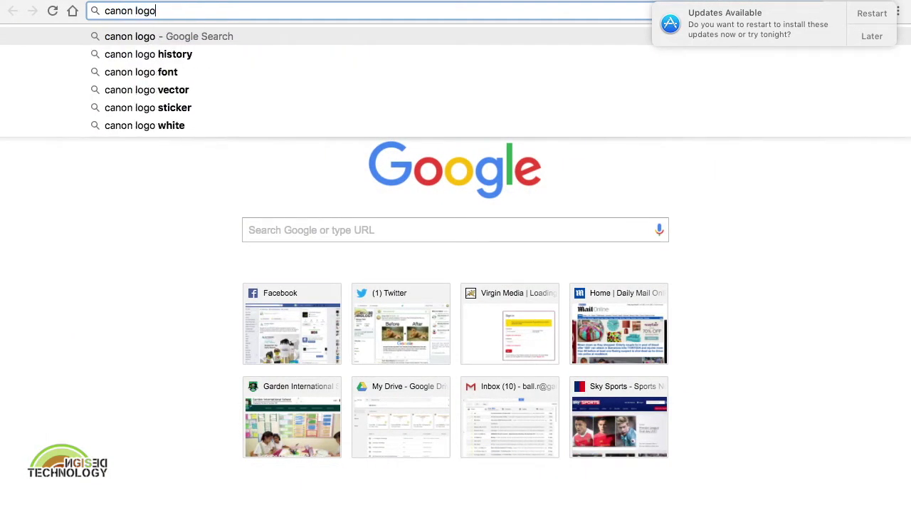
pyautogui.press('Return')
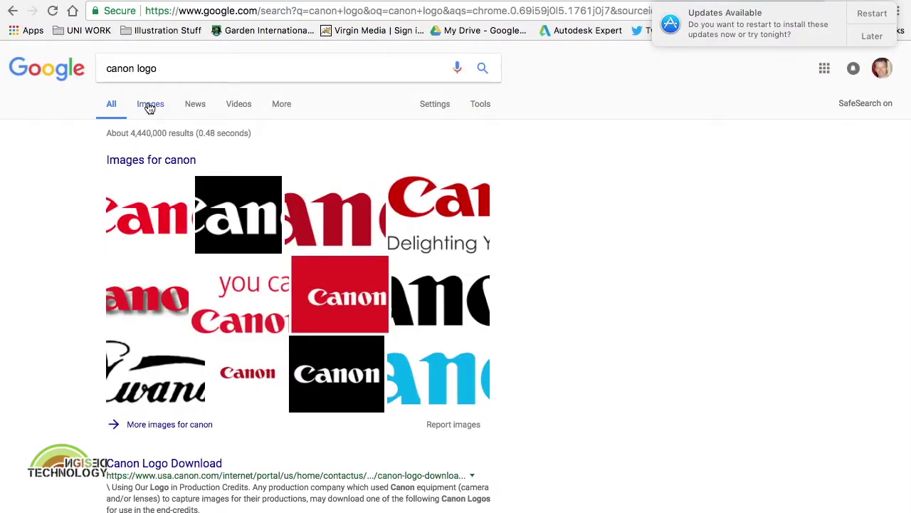
pyautogui.click(147, 105)
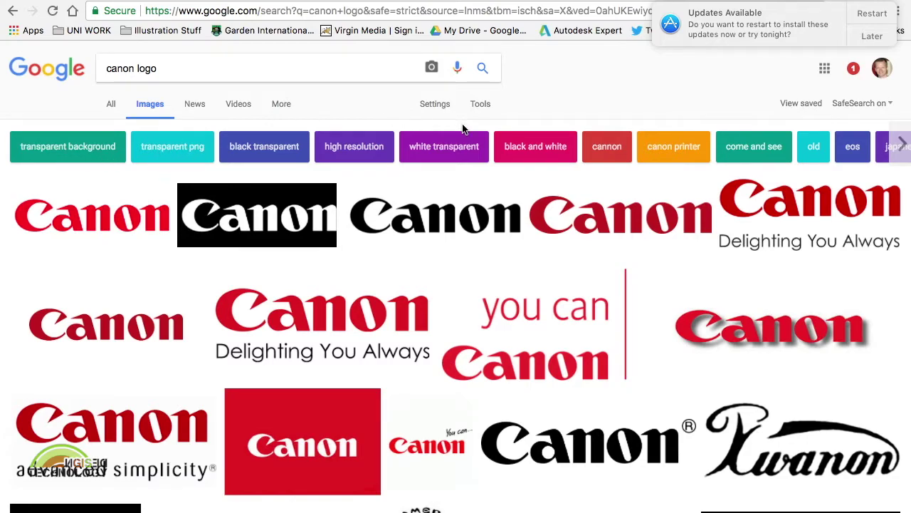
# - Filter the image results to transparent ones and preview the DWGLogo and 2000 × 418 Wikimedia Commons versions of the logo
pyautogui.click(482, 105)
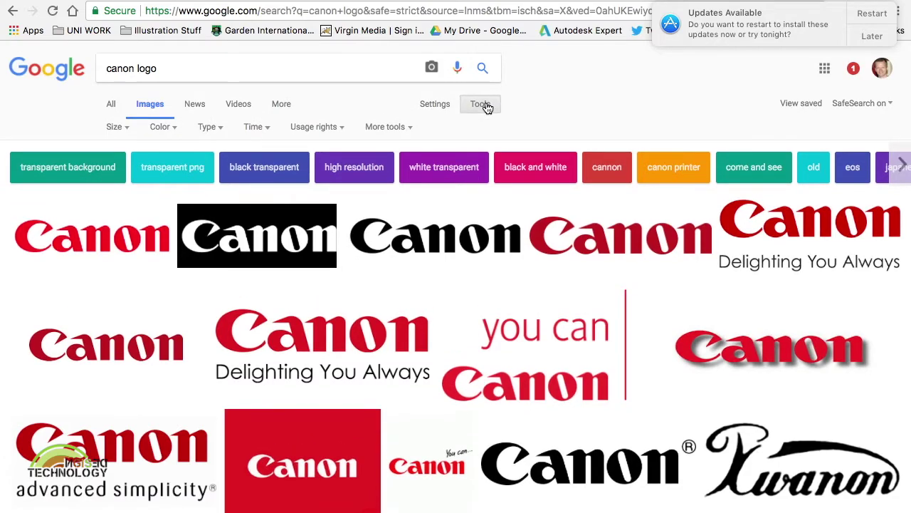
pyautogui.click(168, 131)
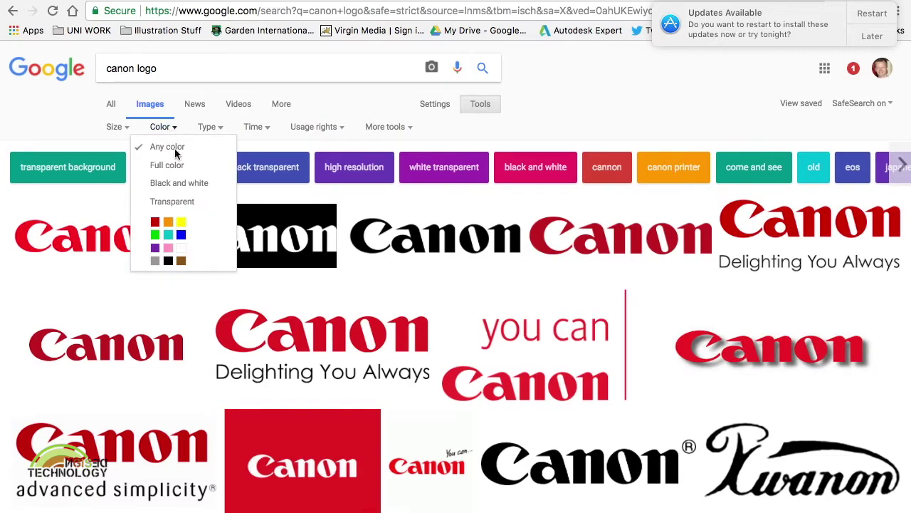
pyautogui.click(181, 202)
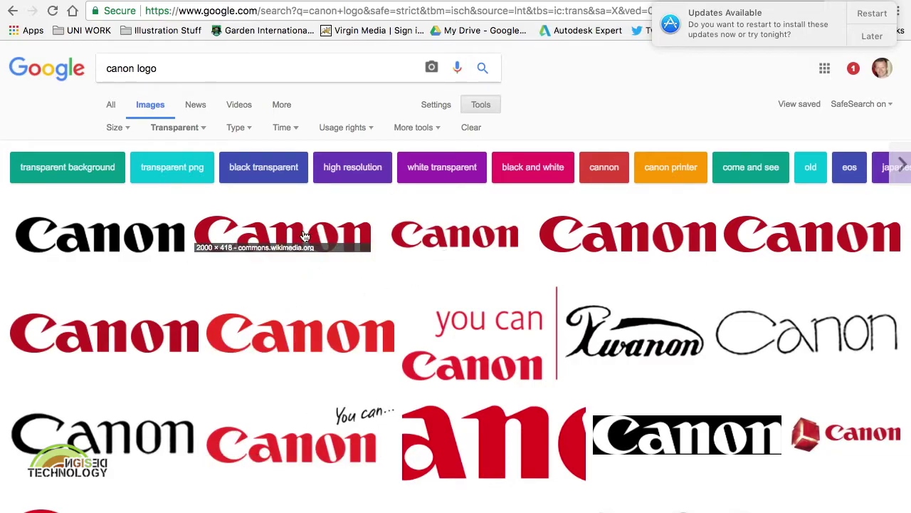
pyautogui.click(469, 237)
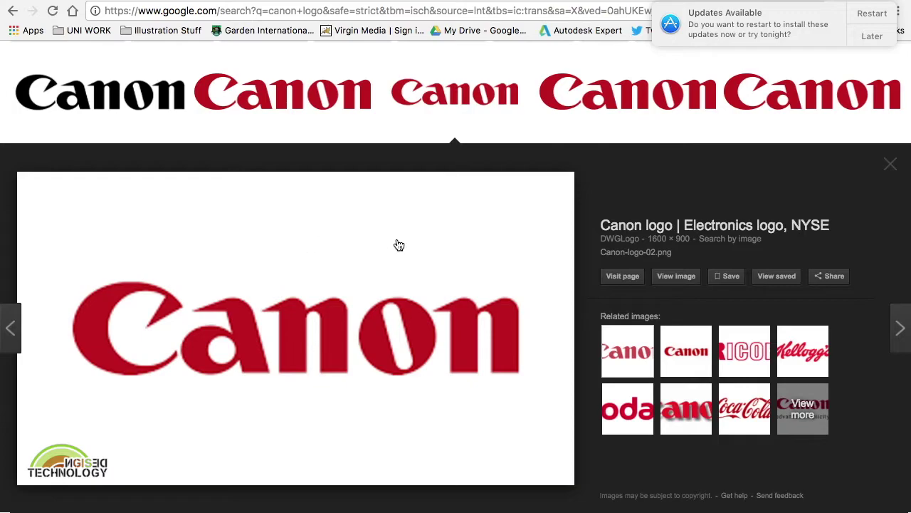
pyautogui.click(310, 95)
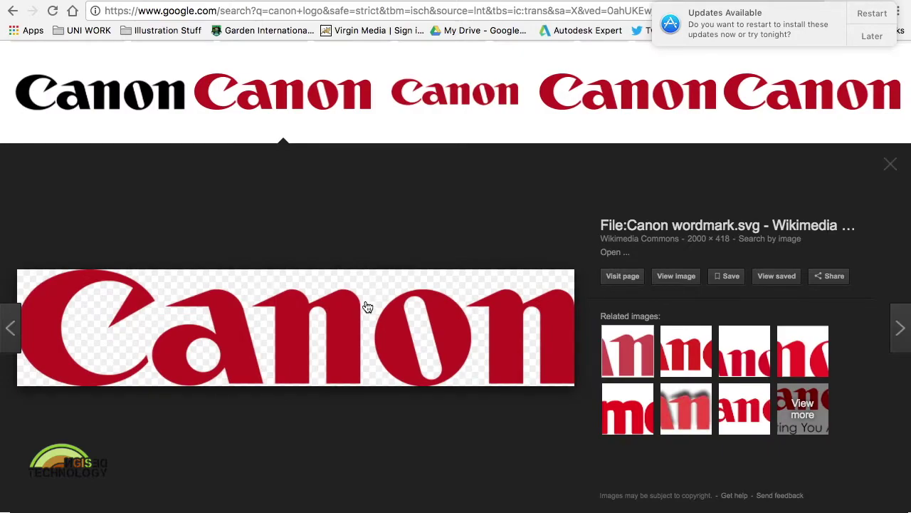
# - Start saving the Wikimedia Canon wordmark to the Desktop as a Portable Network Graphics image, and cancel the save
pyautogui.rightClick(533, 326)
pyautogui.click(529, 332)
pyautogui.rightClick(533, 326)
pyautogui.click(590, 432)
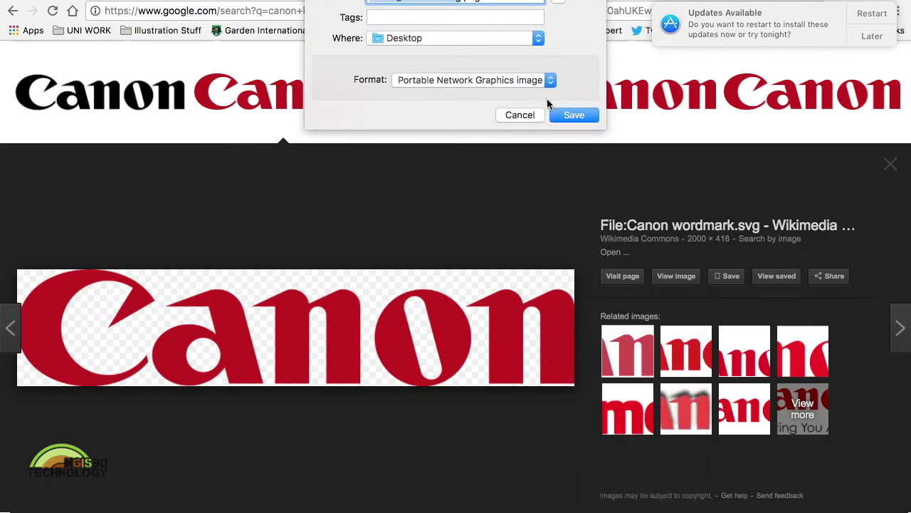
pyautogui.click(519, 115)
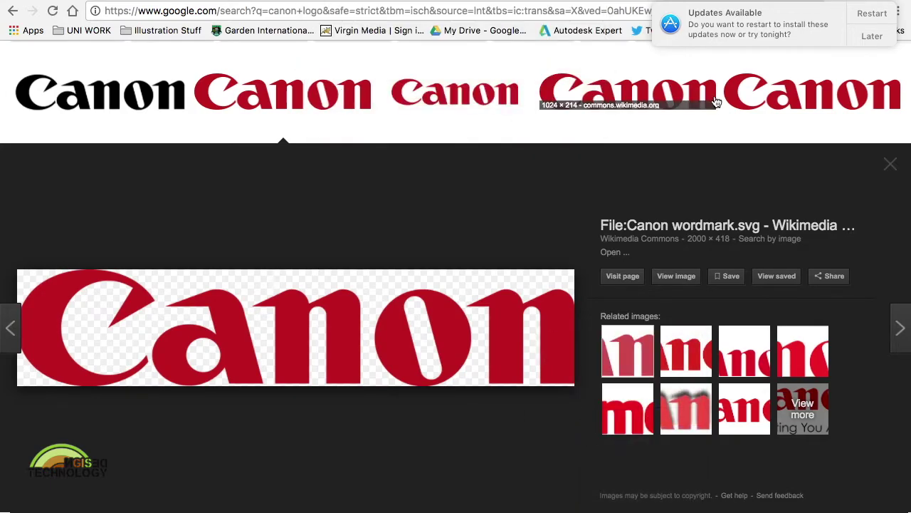
# - Switch back to Fusion 360 and postpone the system update reminder until tomorrow
pyautogui.hotkey('ctrl', 'Up')
pyautogui.click(639, 504)
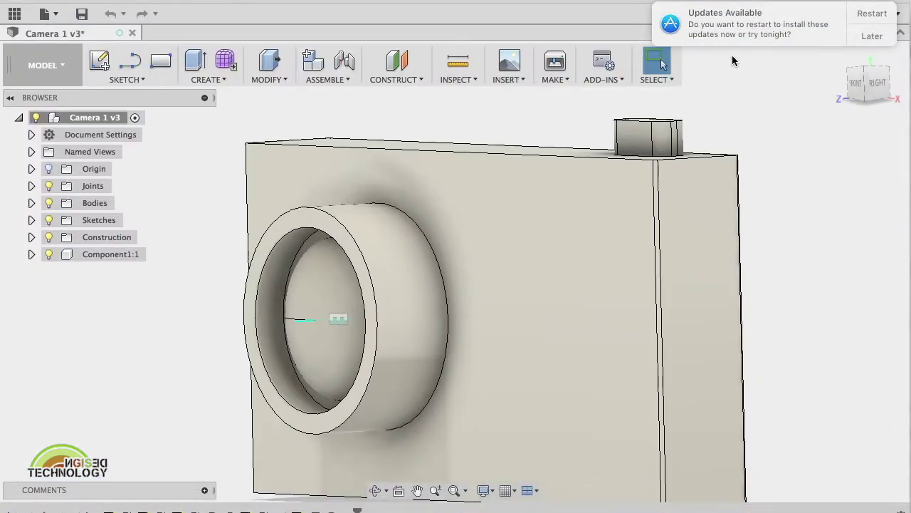
pyautogui.click(867, 37)
pyautogui.click(810, 100)
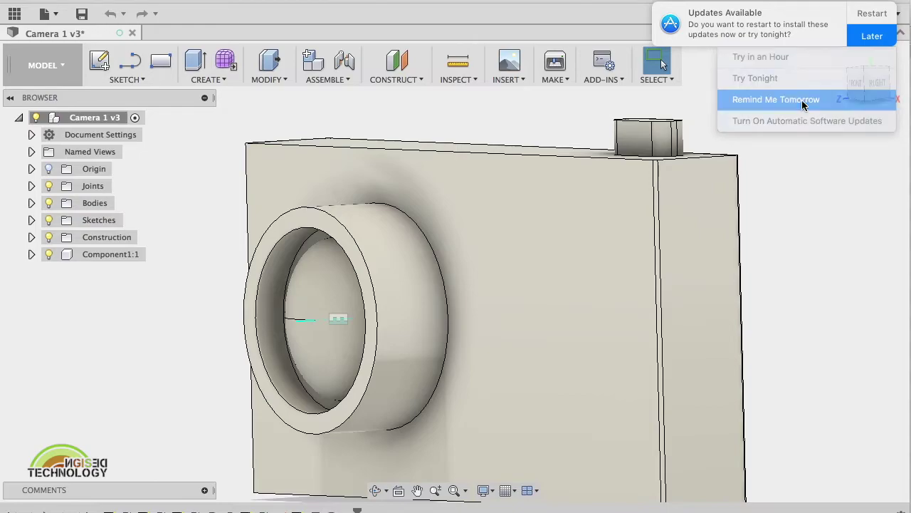
# - Insert the Canon logo image with the transparent background as a decal on the camera's front face
pyautogui.click(520, 81)
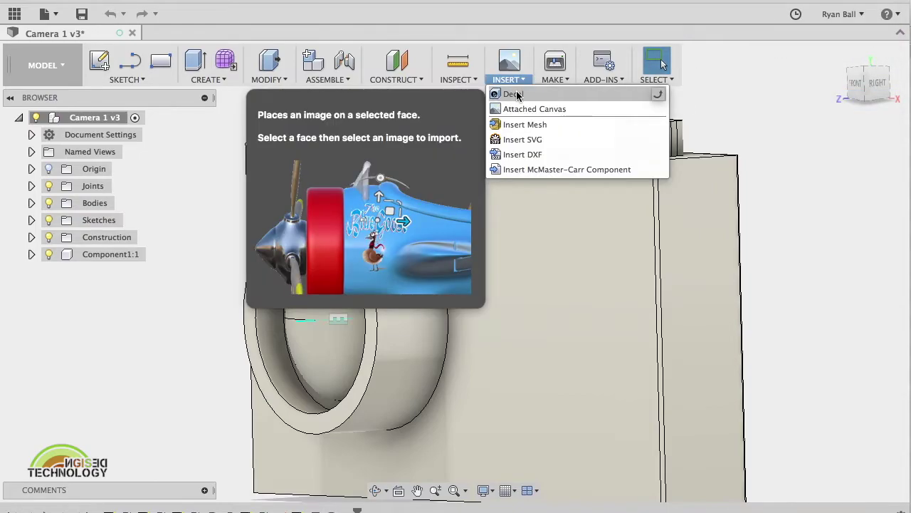
pyautogui.click(516, 92)
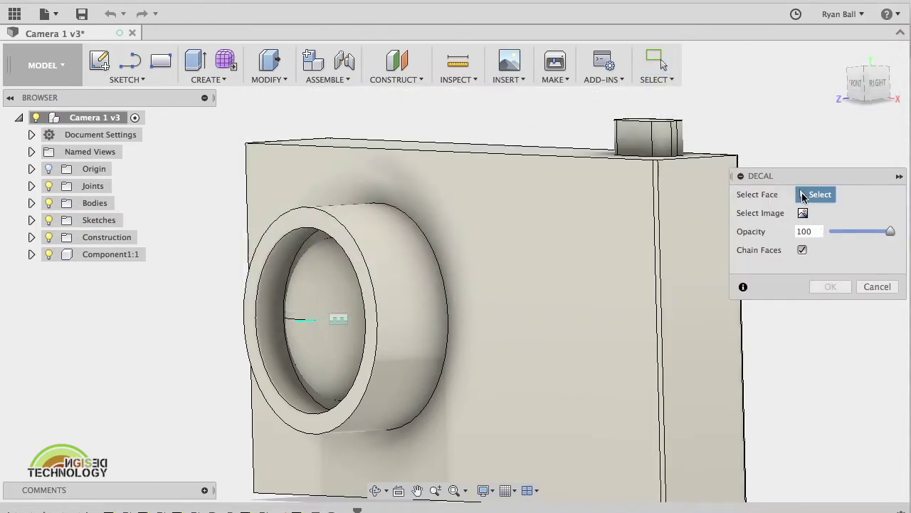
pyautogui.click(603, 277)
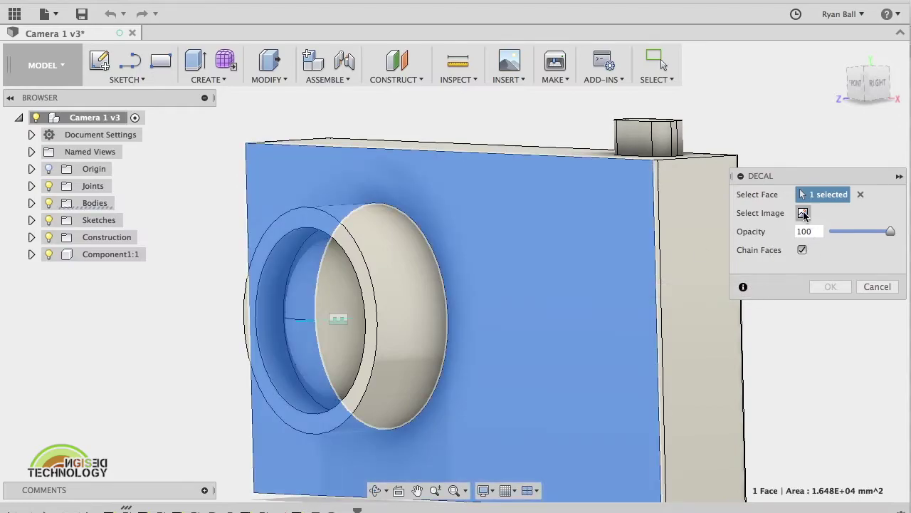
pyautogui.click(666, 113)
pyautogui.click(669, 358)
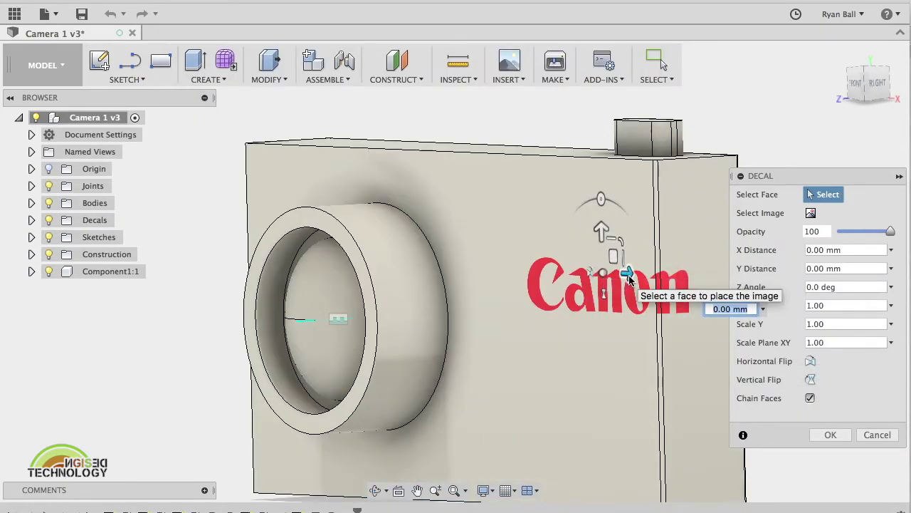
# - Set the Canon decal's X distance to -30 mm and apply the decal with face chaining kept on
pyautogui.keyDown('shift'); pyautogui.moveTo(583, 269); pyautogui.dragTo(655, 272, button='middle'); pyautogui.keyUp('shift')
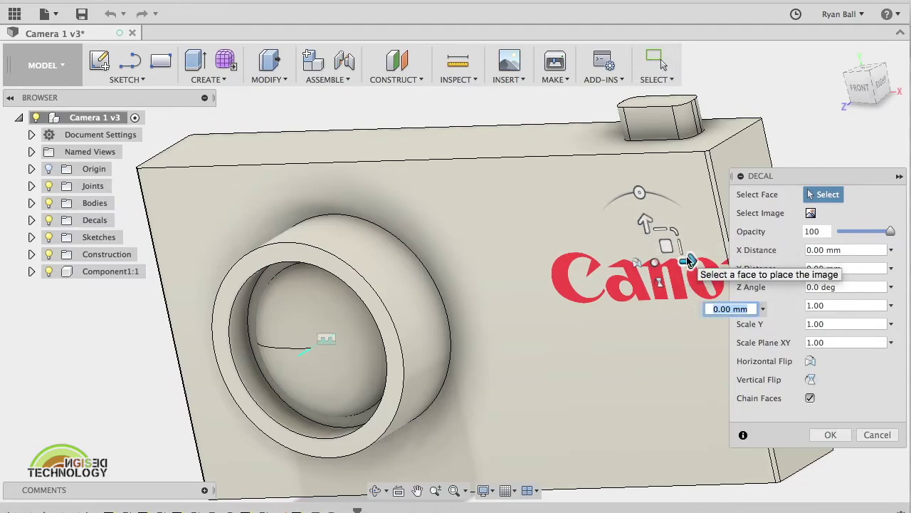
pyautogui.write('30')
pyautogui.press('Return')
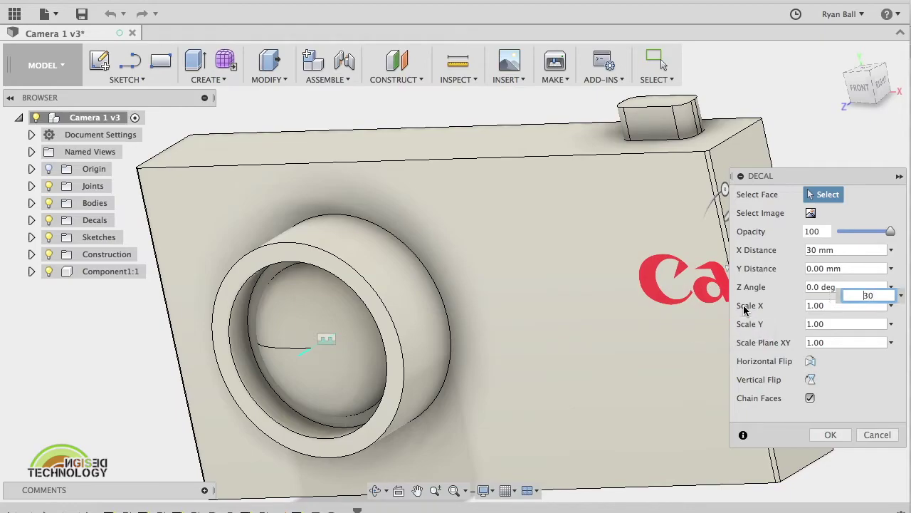
pyautogui.press('Return')
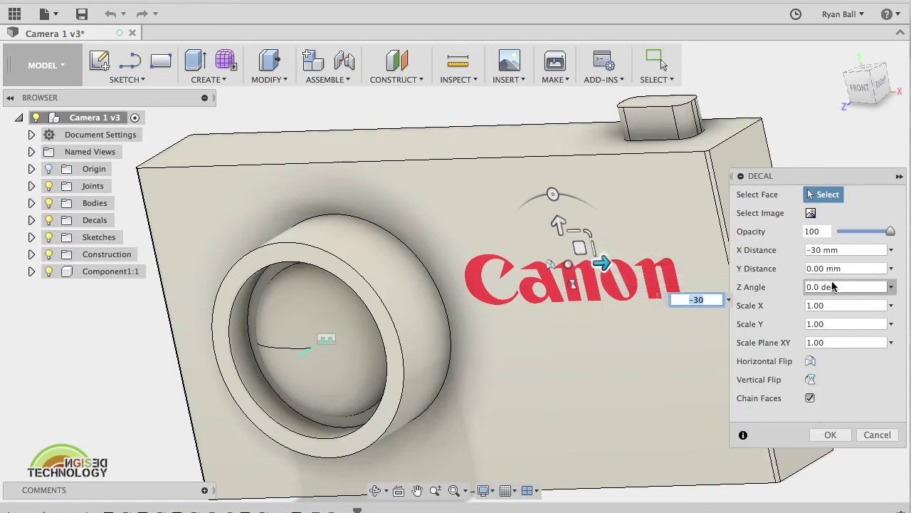
pyautogui.moveTo(894, 233)
pyautogui.mouseDown()
pyautogui.moveTo(858, 237)
pyautogui.moveTo(907, 244)
pyautogui.moveTo(833, 236)
pyautogui.moveTo(901, 242)
pyautogui.mouseUp()
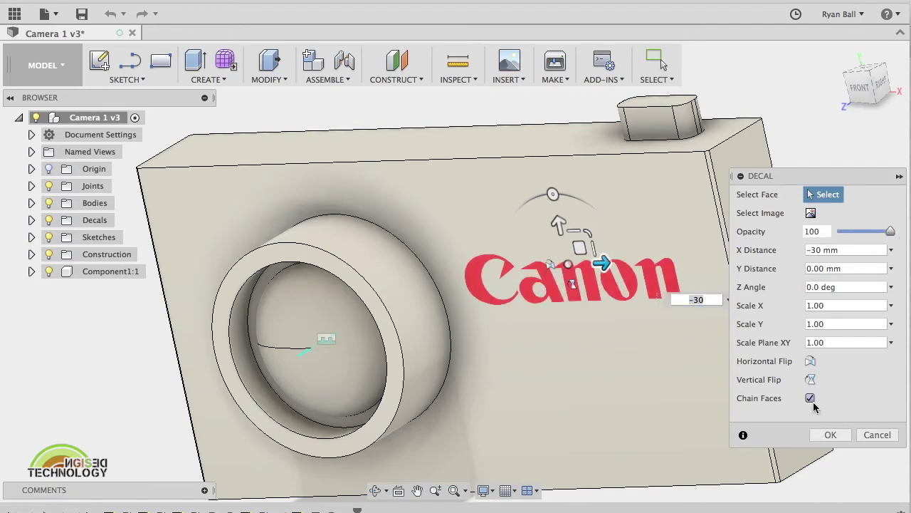
pyautogui.click(830, 435)
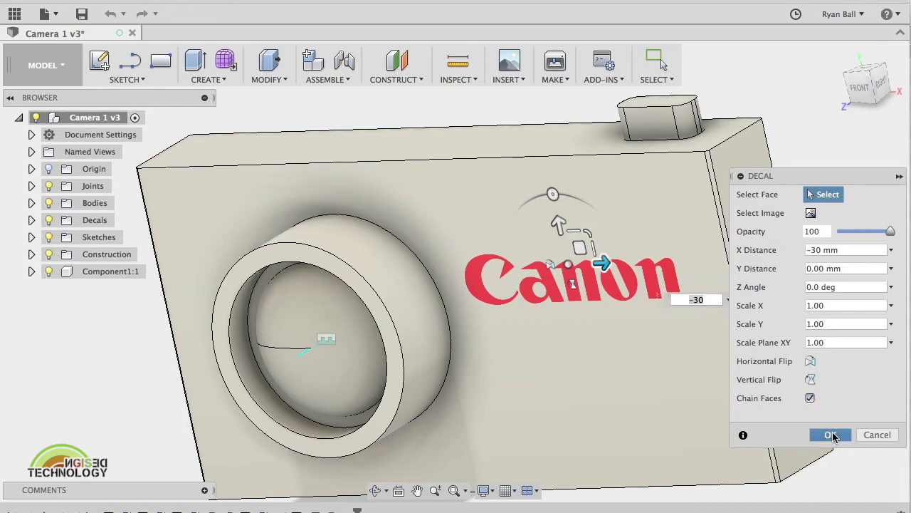
pyautogui.keyDown('shift'); pyautogui.moveTo(672, 363); pyautogui.dragTo(672, 363, button='middle'); pyautogui.keyUp('shift')
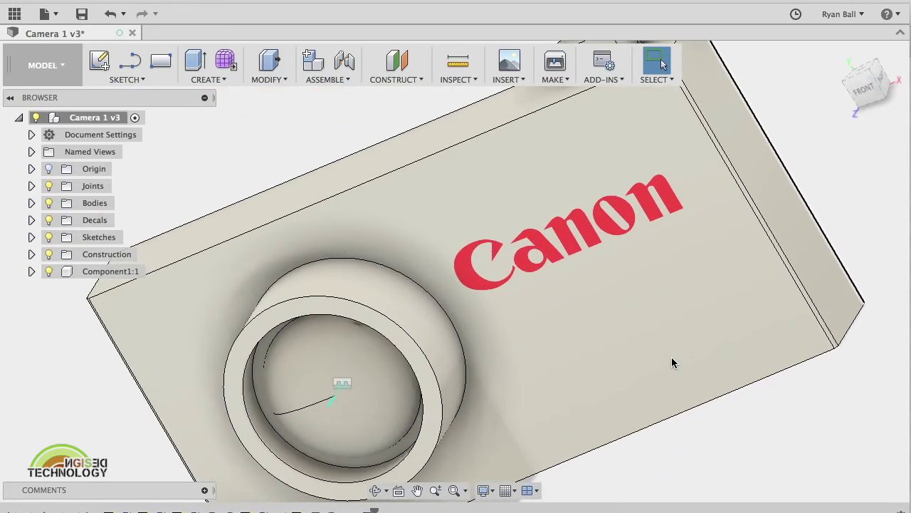